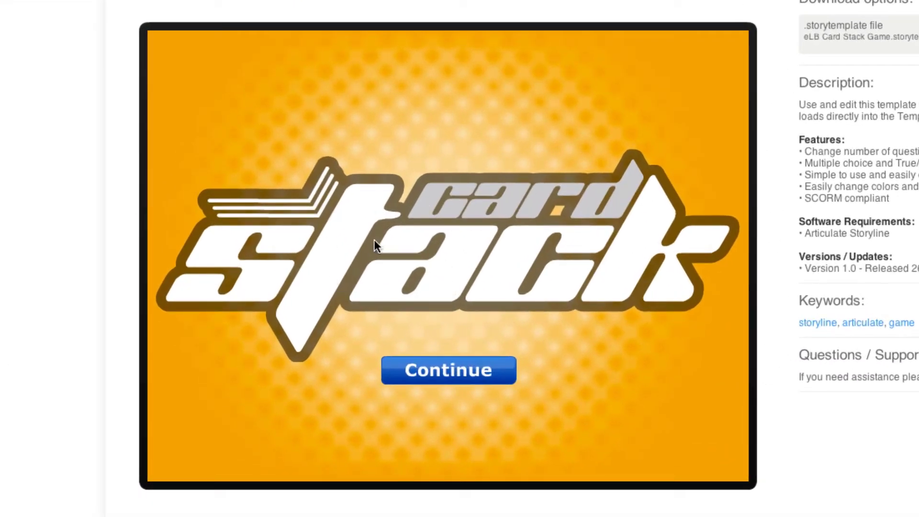
Start the Card Stack demo game, submit Answer 1 as the final answer to Question 1, and continue to Question 2.
click(482, 375)
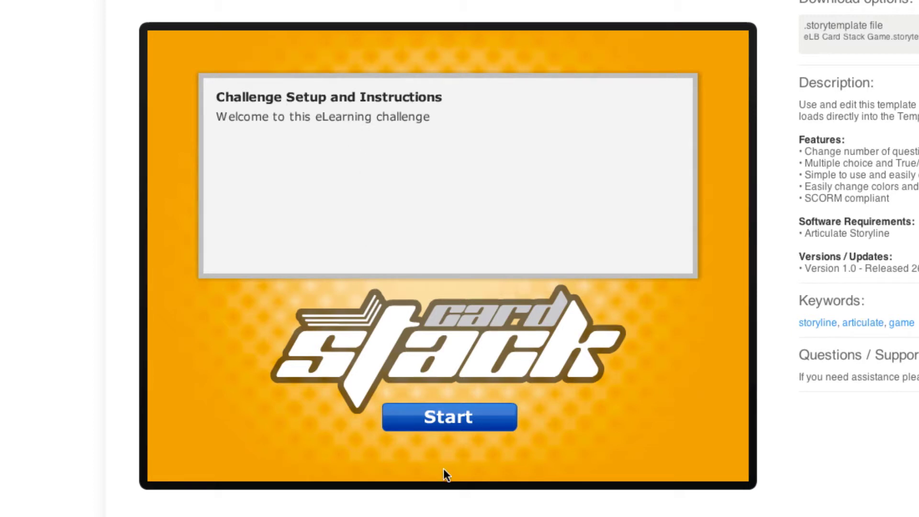
click(473, 426)
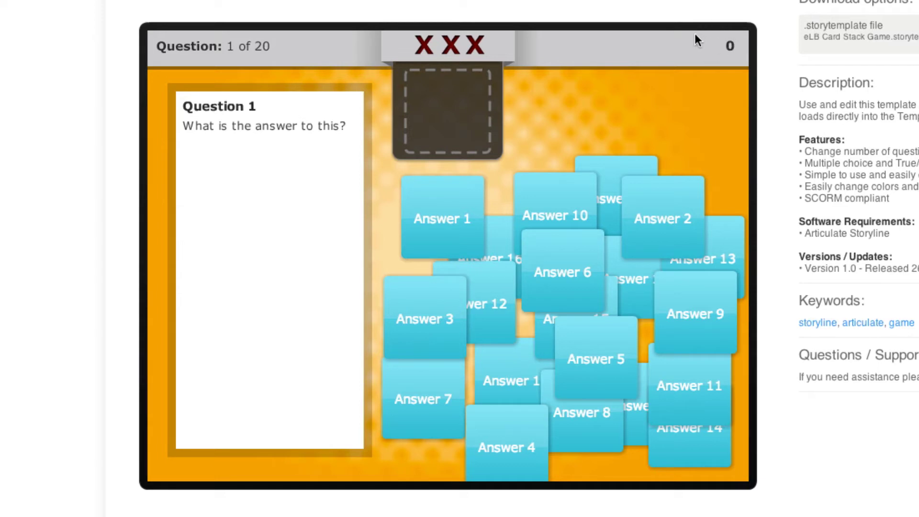
drag(630, 282, 623, 120)
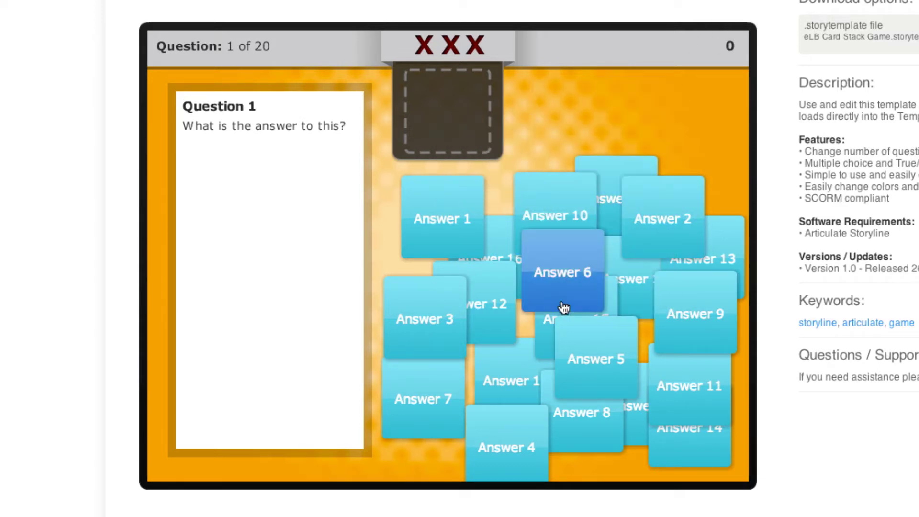
mouse_move(479, 289)
mouse_down()
mouse_move(570, 158)
mouse_move(498, 253)
mouse_move(444, 199)
mouse_move(491, 277)
mouse_up()
drag(547, 332, 529, 267)
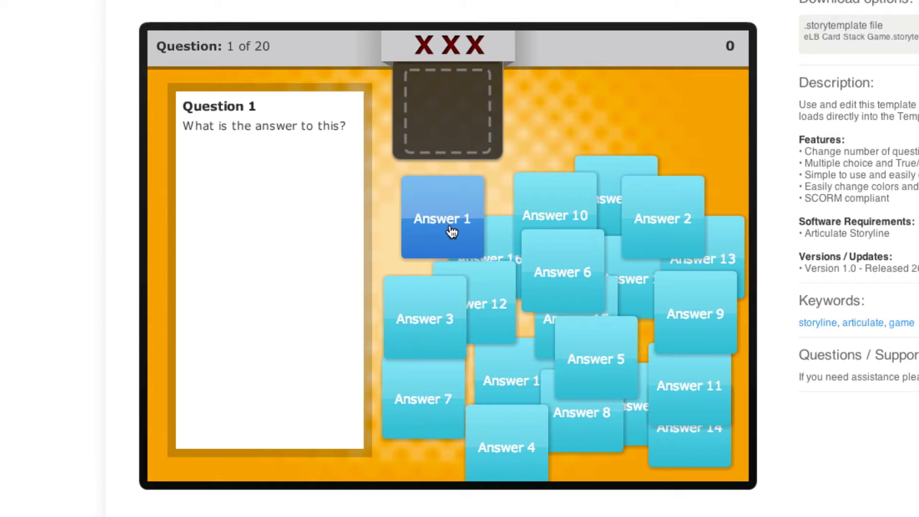
drag(441, 231, 440, 120)
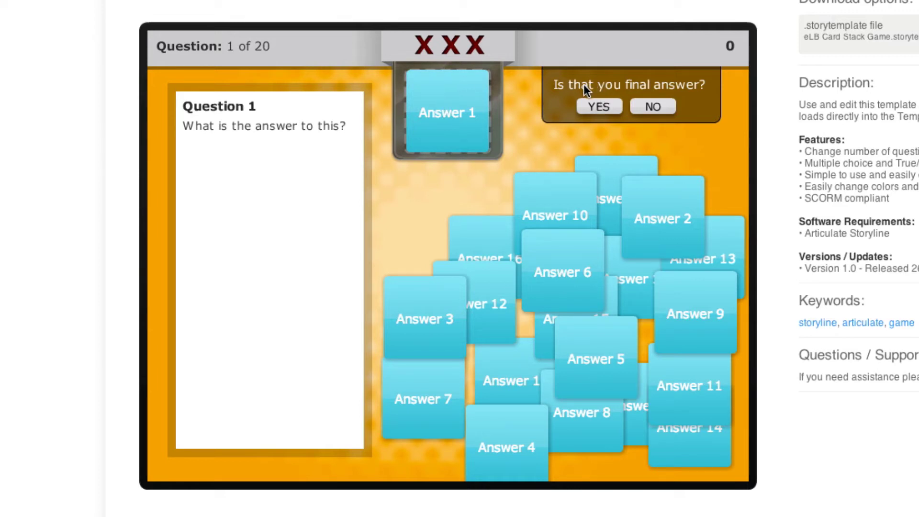
click(600, 109)
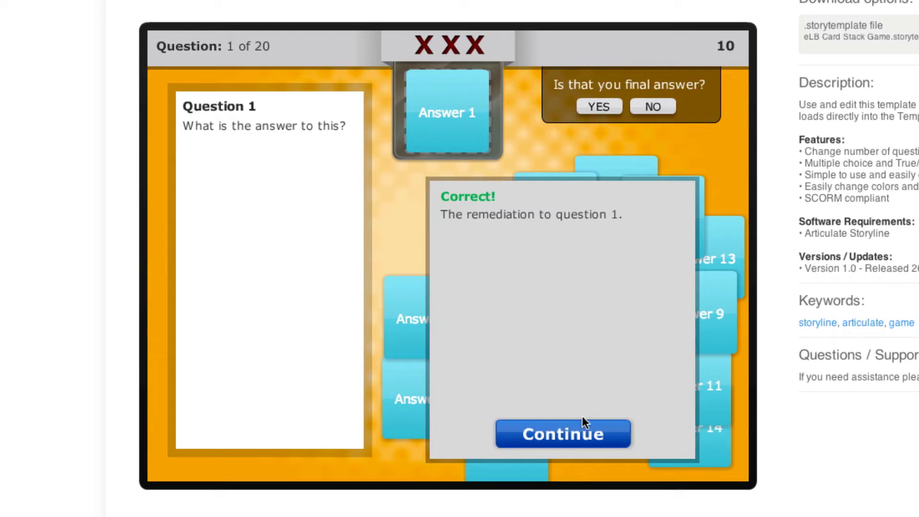
click(574, 435)
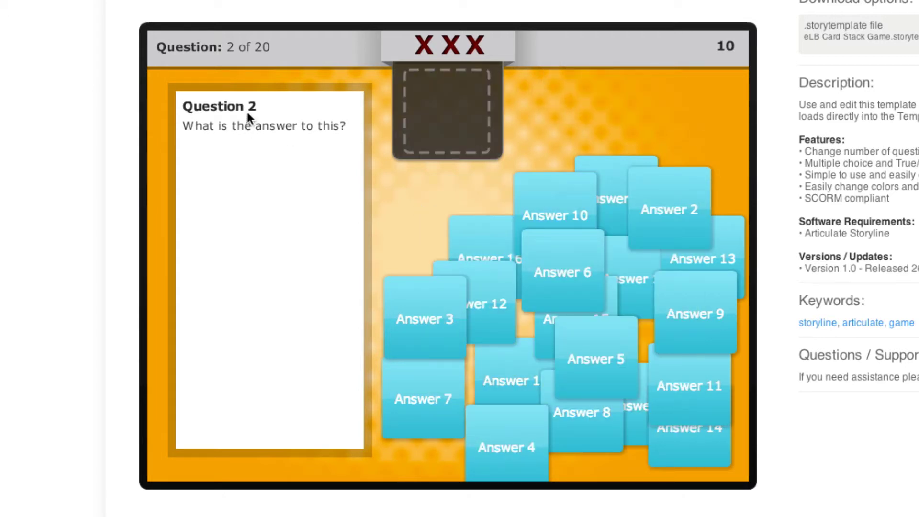
Submit Answer 10 and, as a second attempt, Answer 2 as final answers to Question 2, and continue the game.
drag(569, 204, 457, 98)
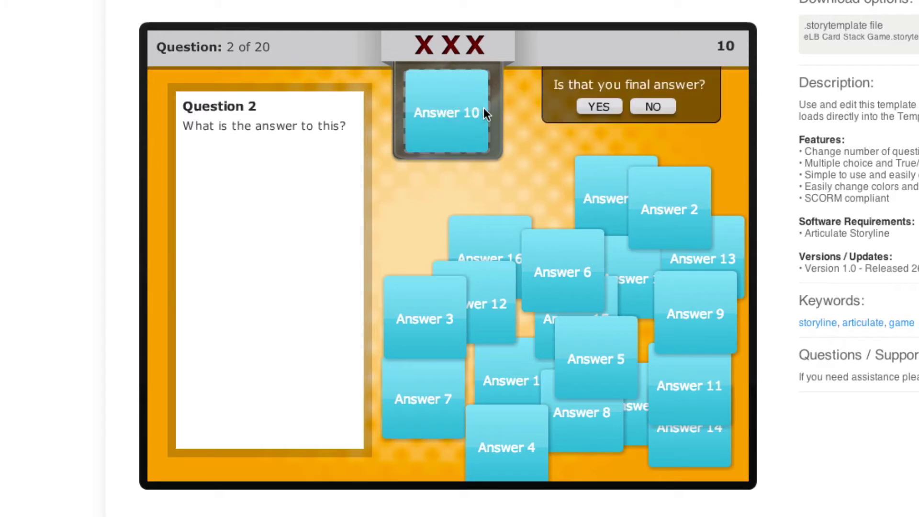
click(609, 109)
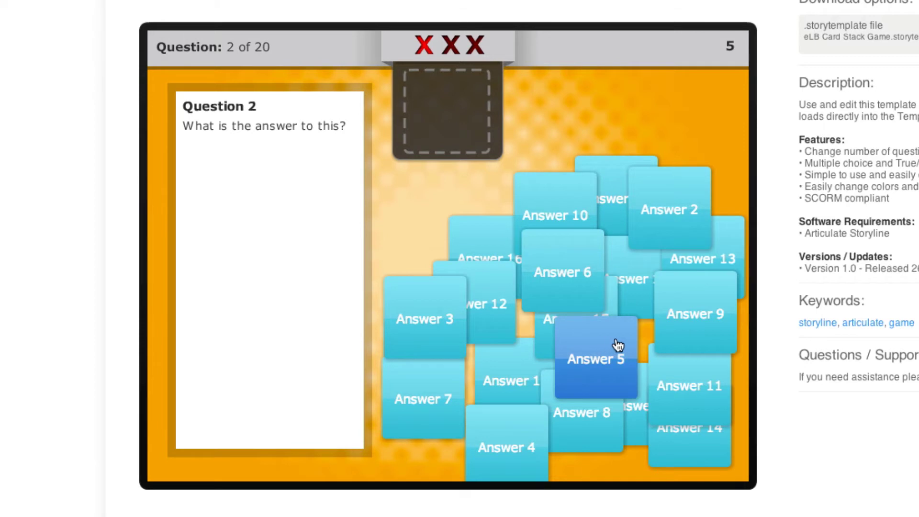
drag(652, 207, 433, 125)
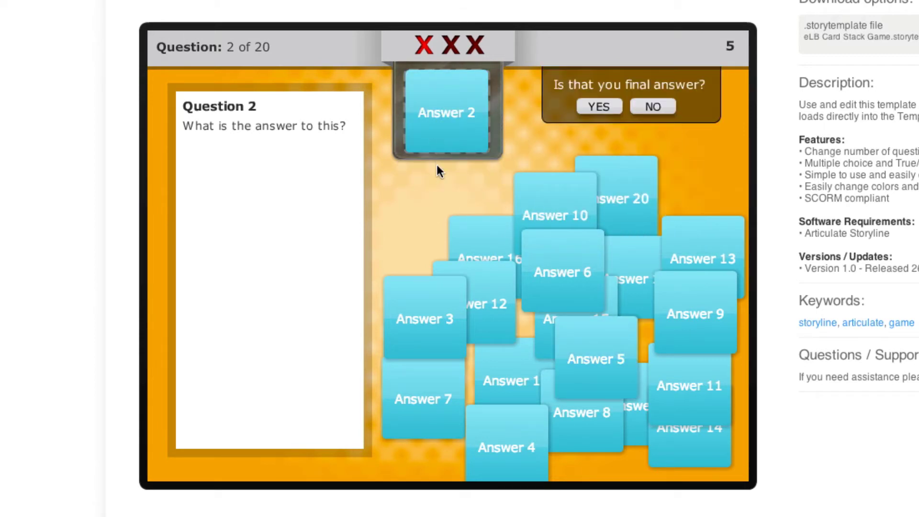
click(598, 106)
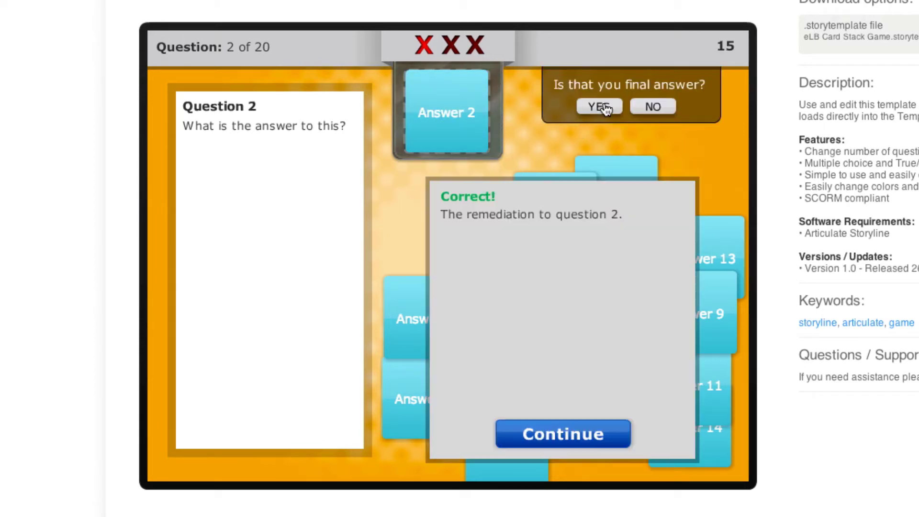
click(581, 438)
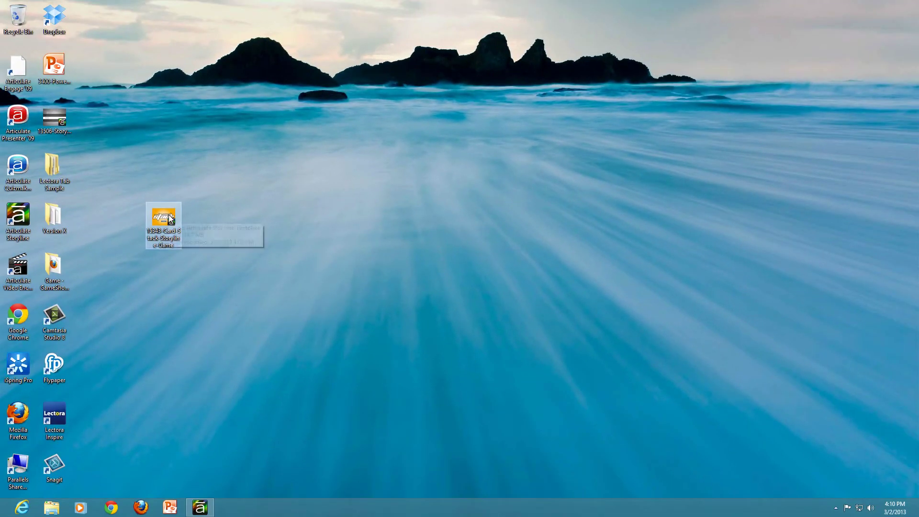
Open the 15343-Card-Stack-Storyline-Game template in Articulate Storyline and import the Card Stack Game slide into the same scene as the imported template.
double_click(158, 220)
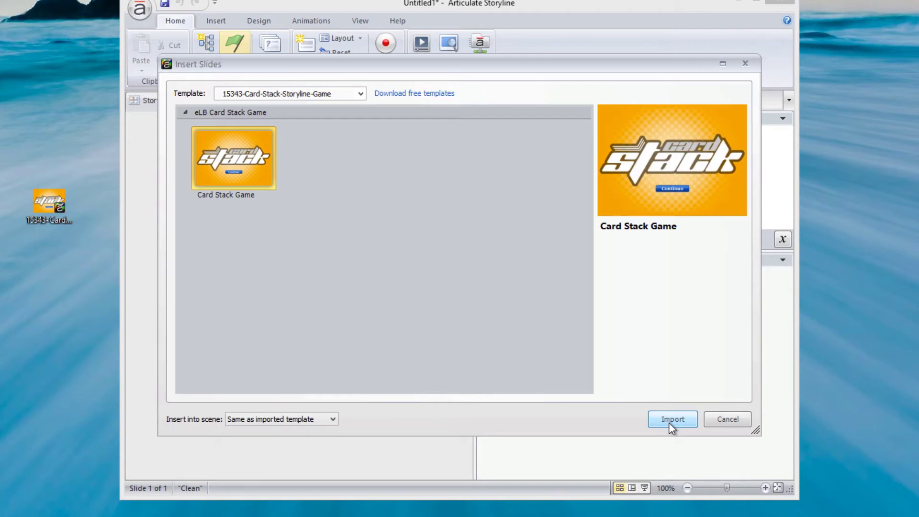
click(667, 422)
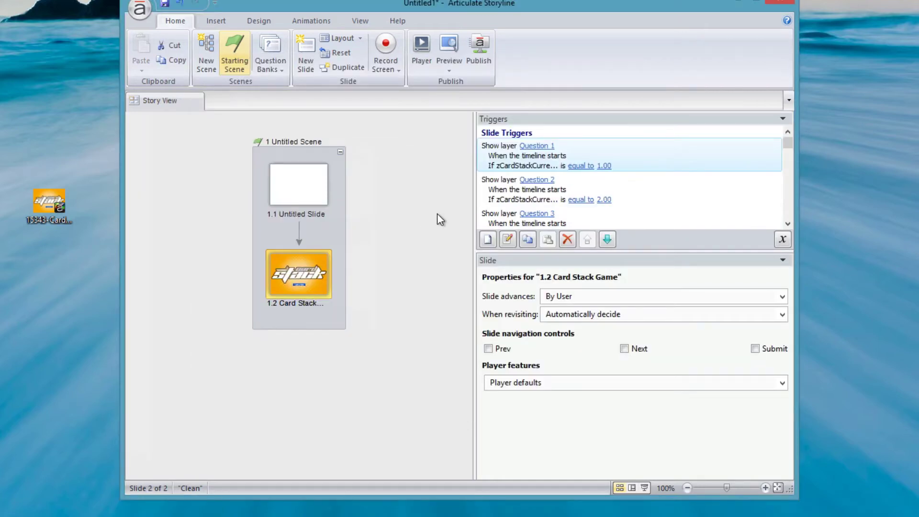
click(436, 213)
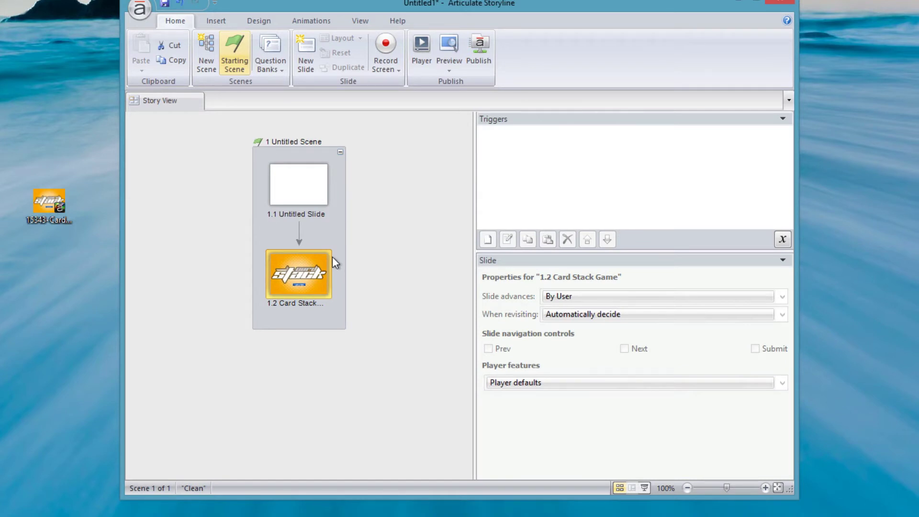
Maximize the project window and open slide 1.2, the Card Stack Game, for editing.
click(755, 2)
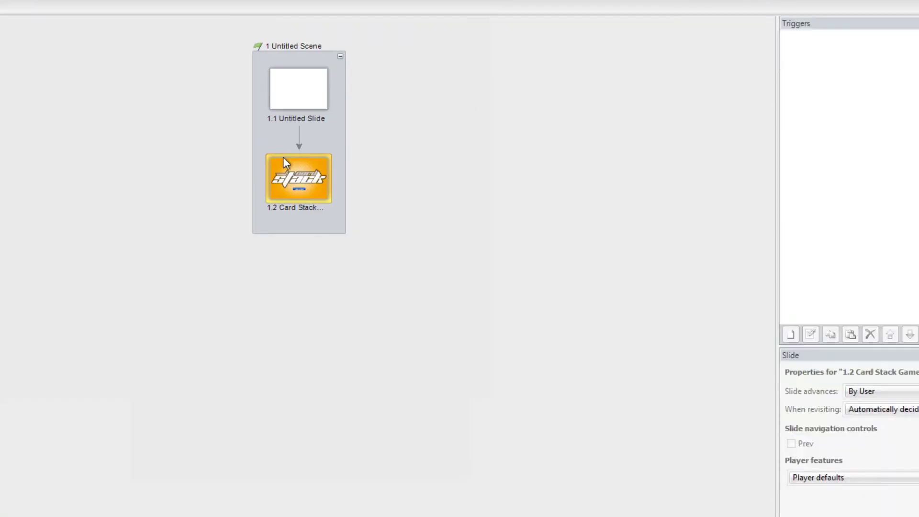
click(308, 177)
double_click(311, 183)
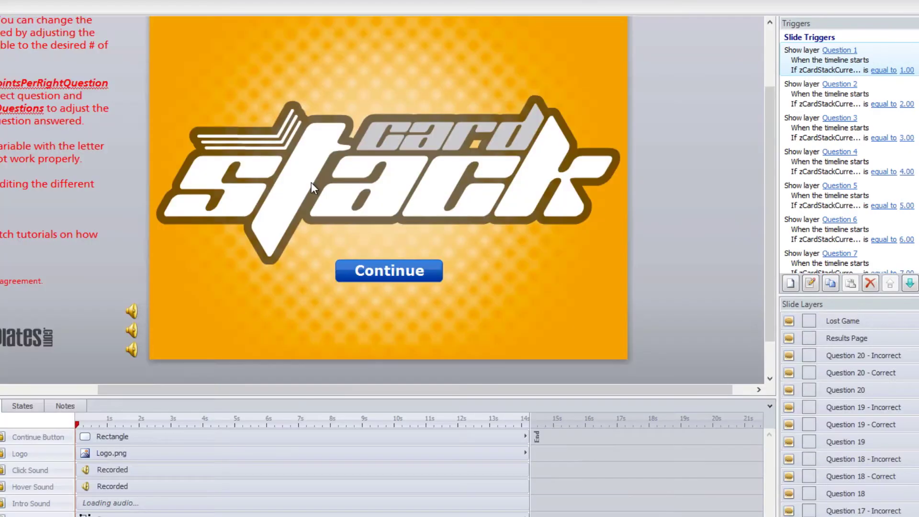
Read the template's customization notes placed beside the Card Stack Game slide.
drag(152, 392, 20, 392)
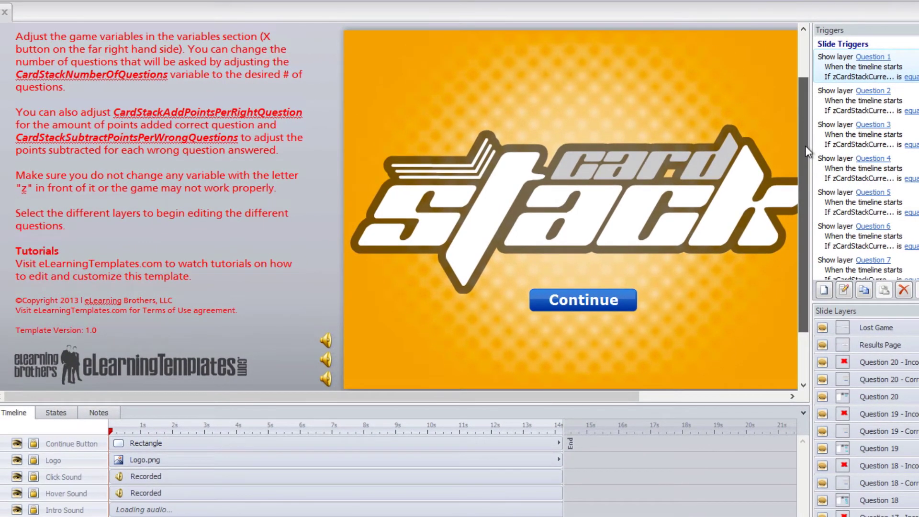
drag(805, 146, 804, 139)
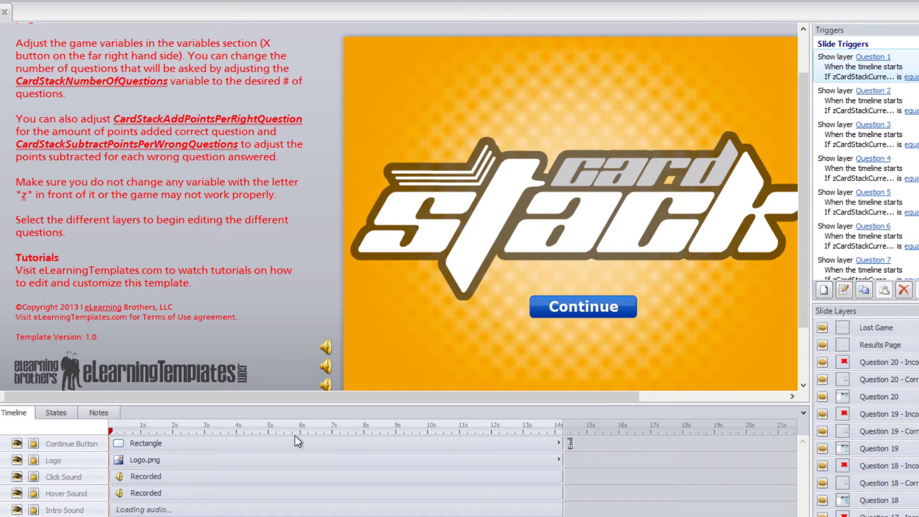
drag(312, 396, 414, 397)
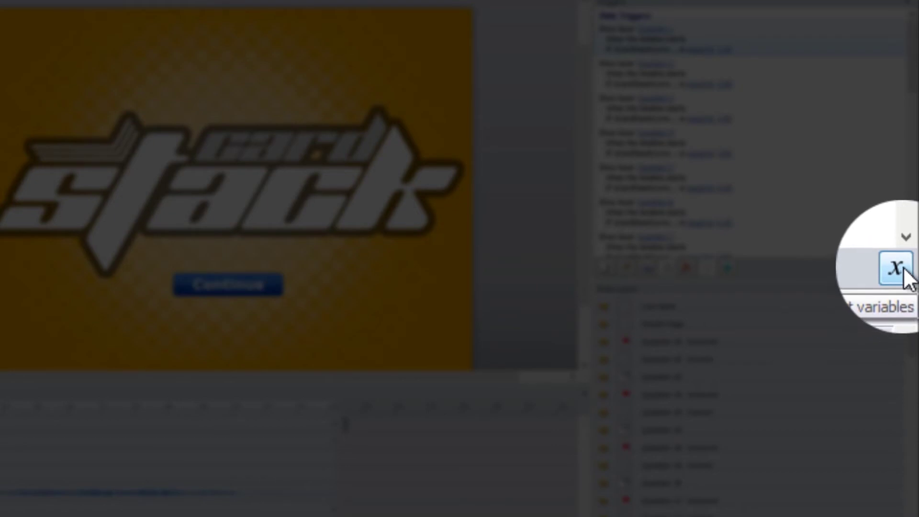
Open the project variables and examine the card variables and their default answer texts.
click(905, 268)
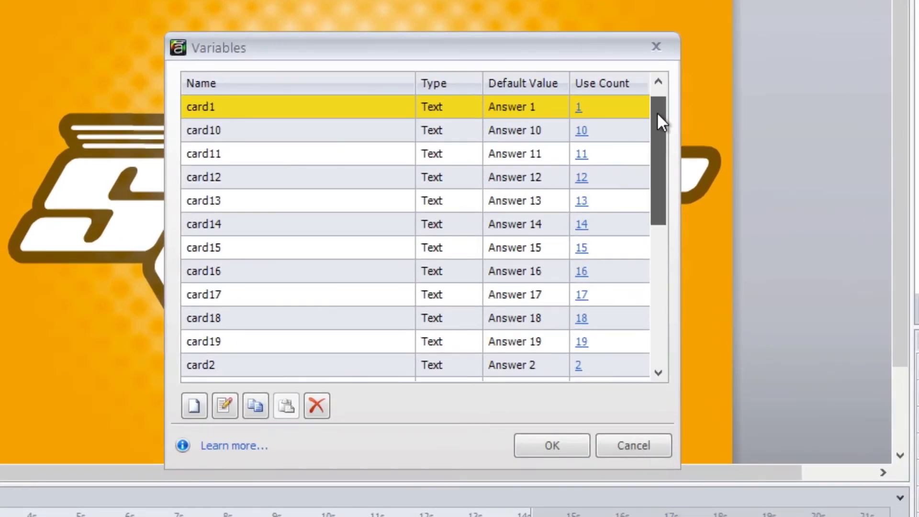
drag(424, 139, 424, 188)
drag(658, 182, 655, 114)
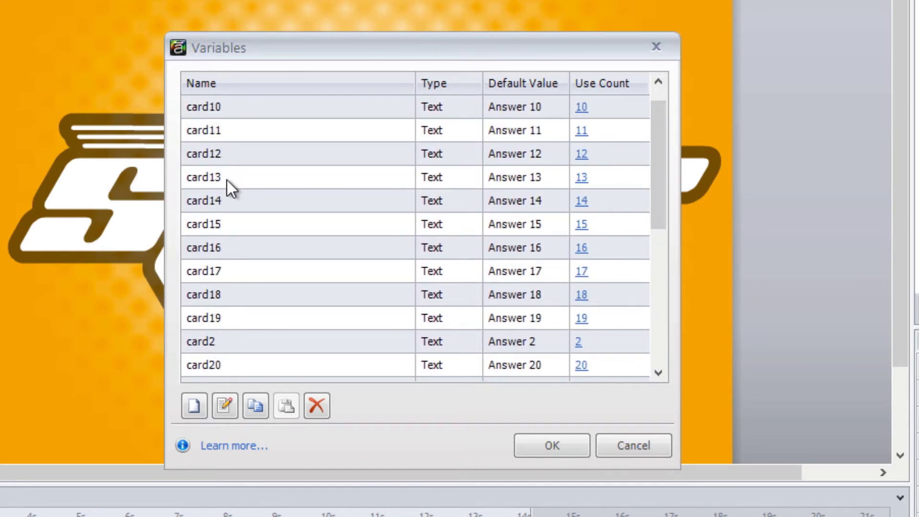
click(545, 111)
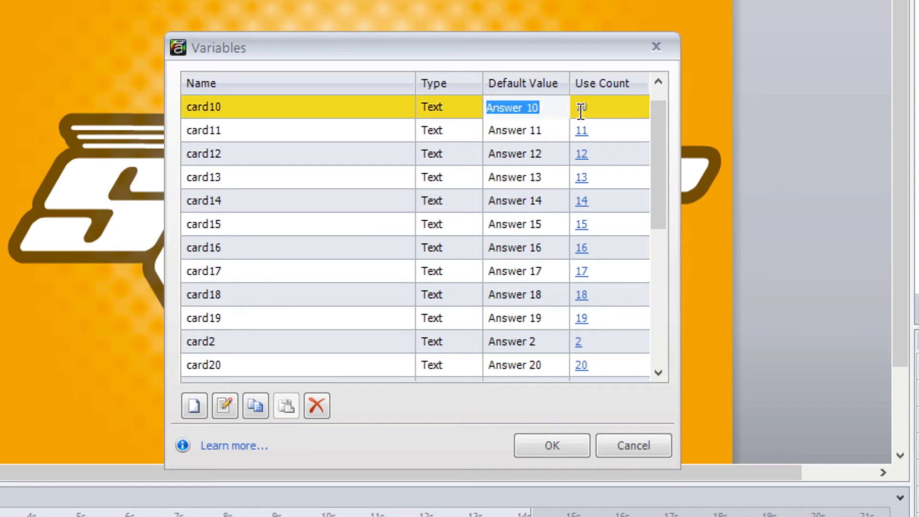
drag(654, 112, 656, 185)
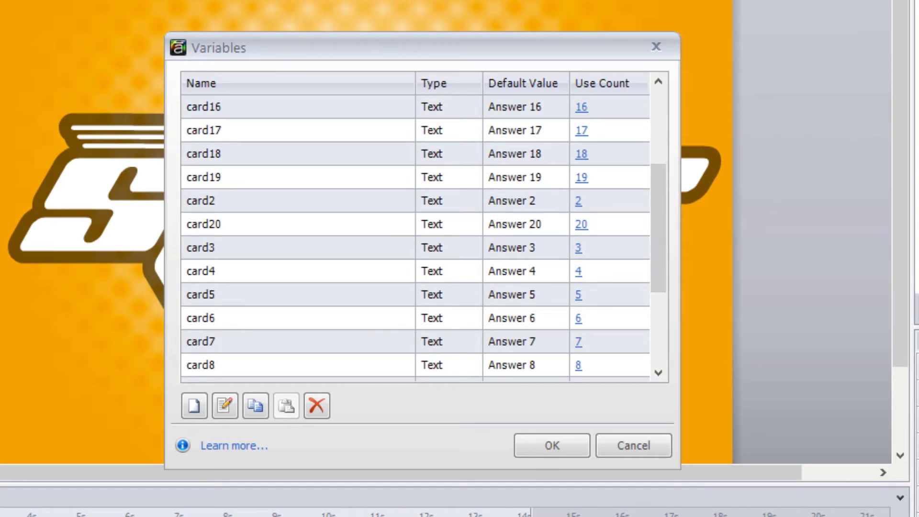
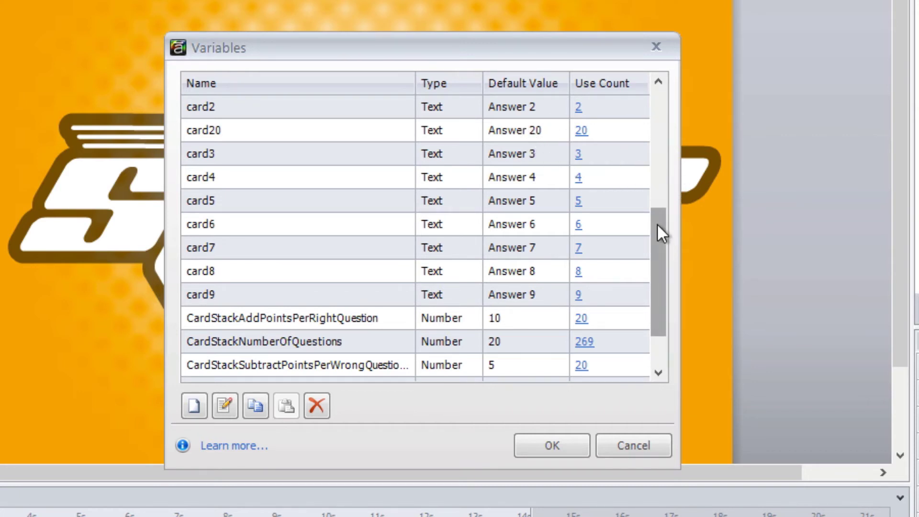
Review the scoring and question-count variables, open the default value of CardStackNumberOfQuestions, and close the variables list.
drag(656, 223, 655, 263)
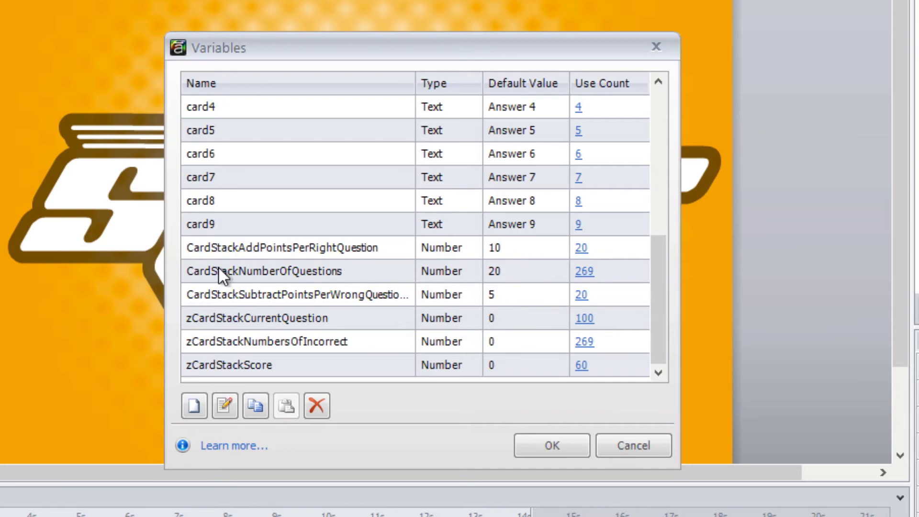
double_click(501, 271)
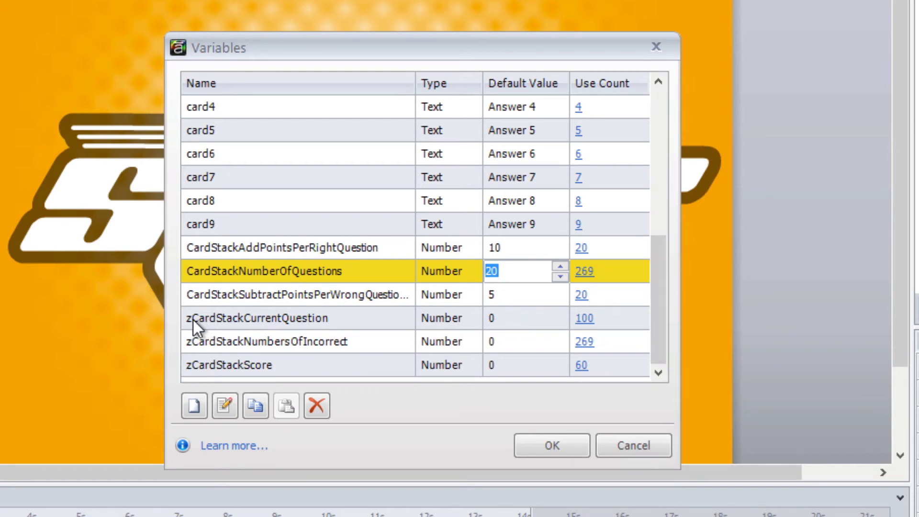
click(539, 442)
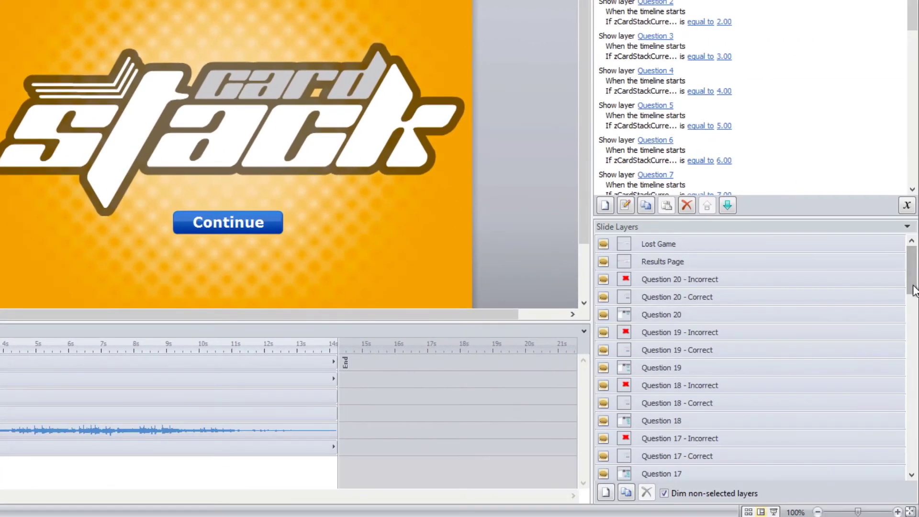
Show the Instructions layer and inspect its editable title and welcome text boxes.
drag(917, 272, 916, 468)
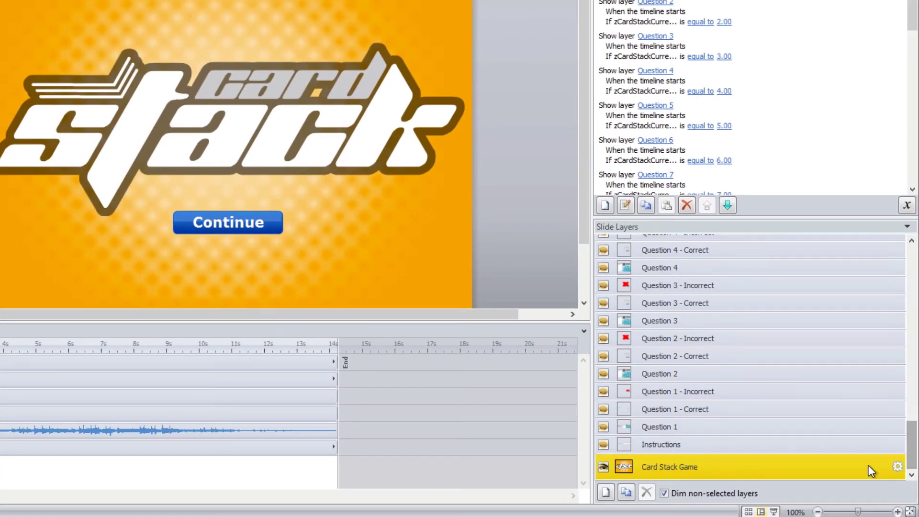
click(660, 445)
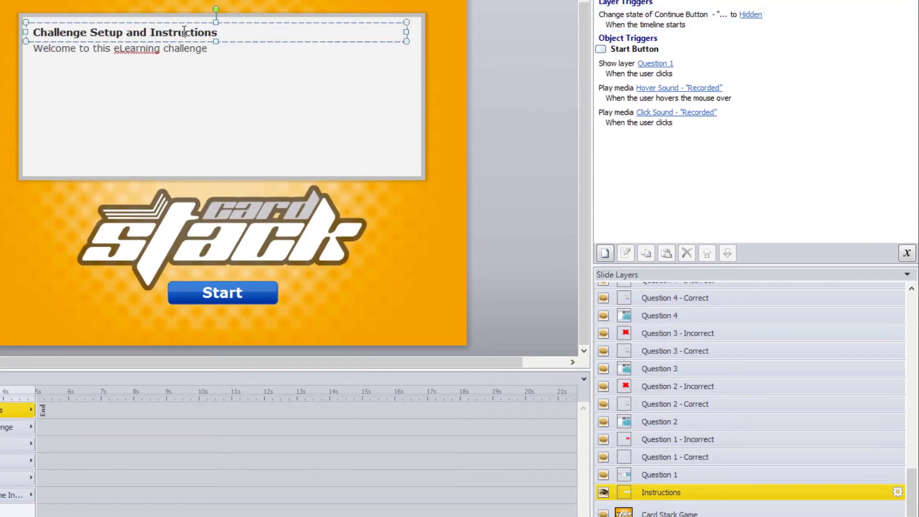
click(175, 48)
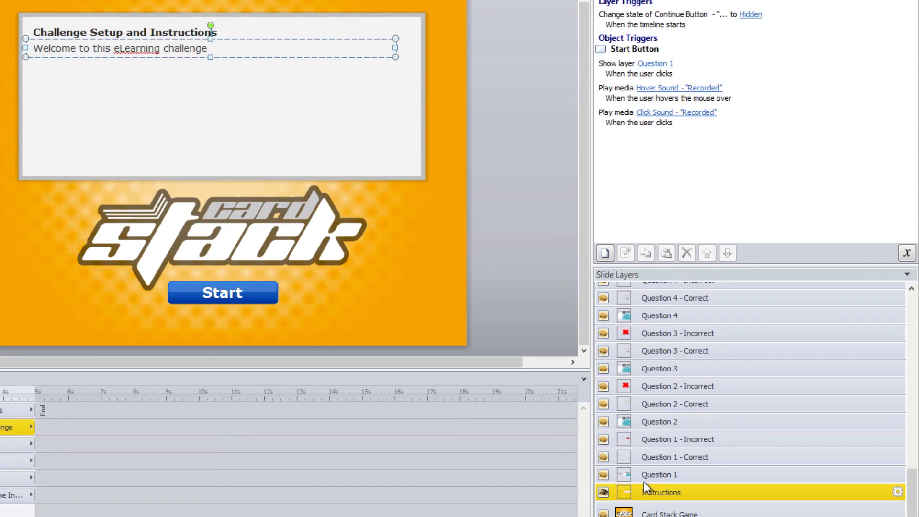
Inspect the Question 1 layer's title and question text, view the Question 1 - Correct layer, and return to Question 1.
click(665, 475)
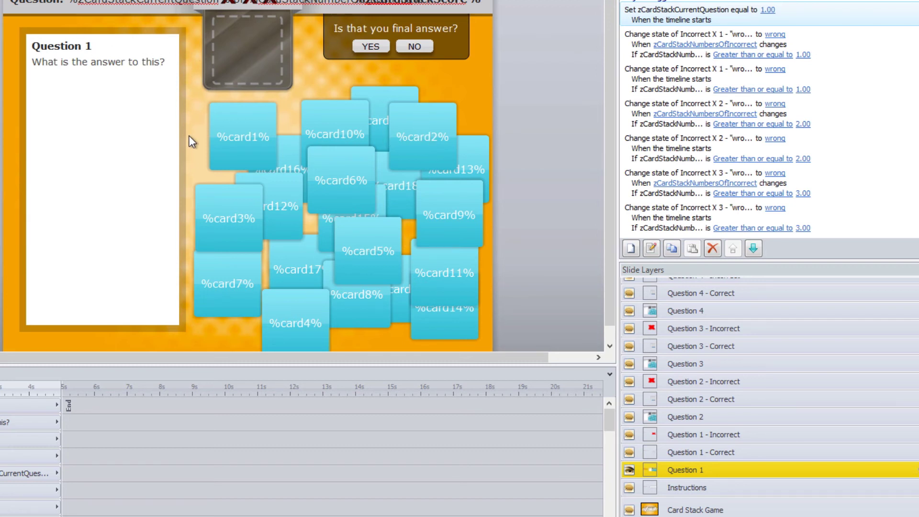
click(94, 47)
click(92, 66)
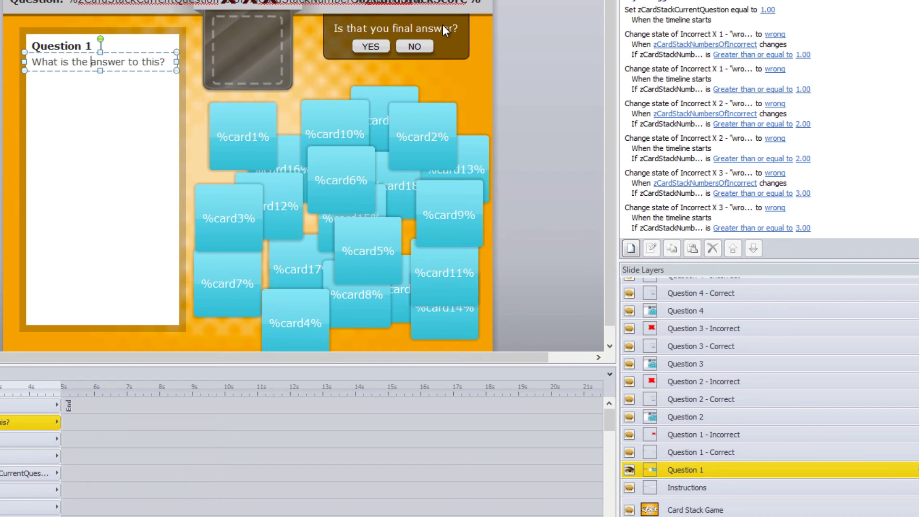
click(716, 452)
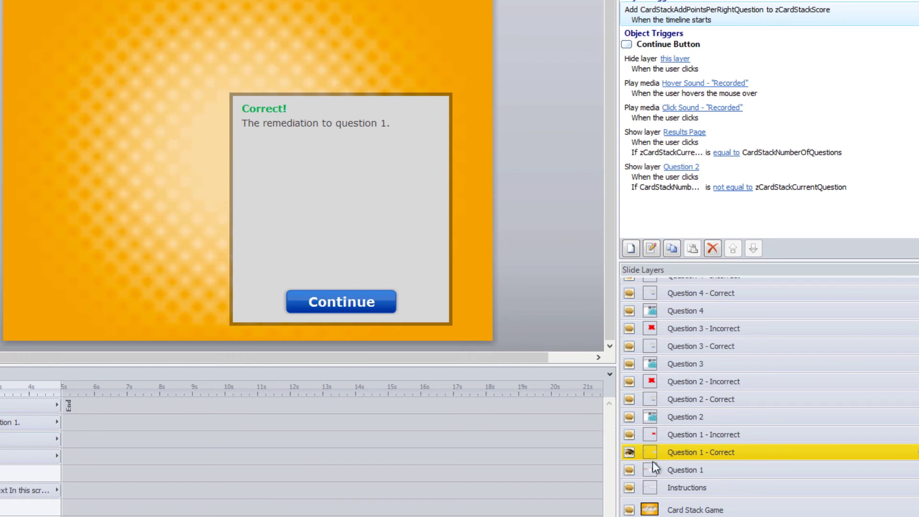
click(719, 470)
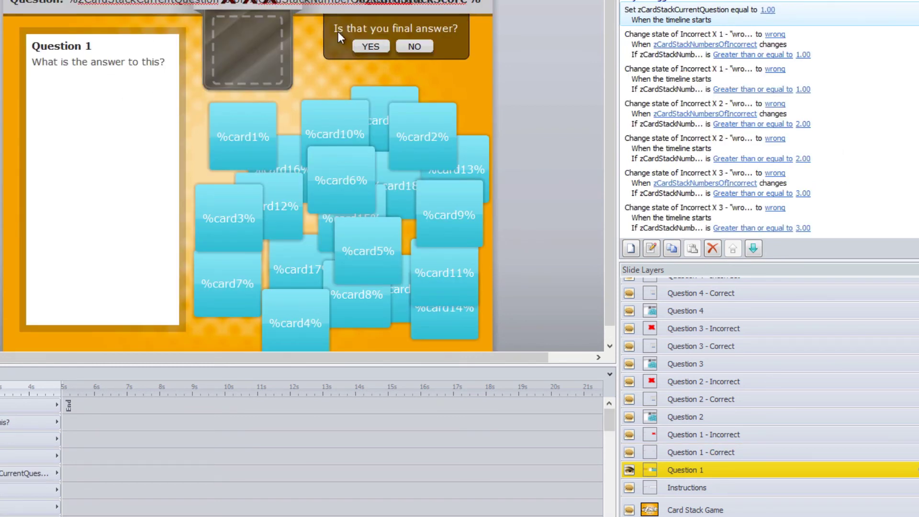
View the Question 1 - Correct and Question 1 - Incorrect layers, and select the incorrect layer's trigger that hides it when the timeline ends.
click(717, 451)
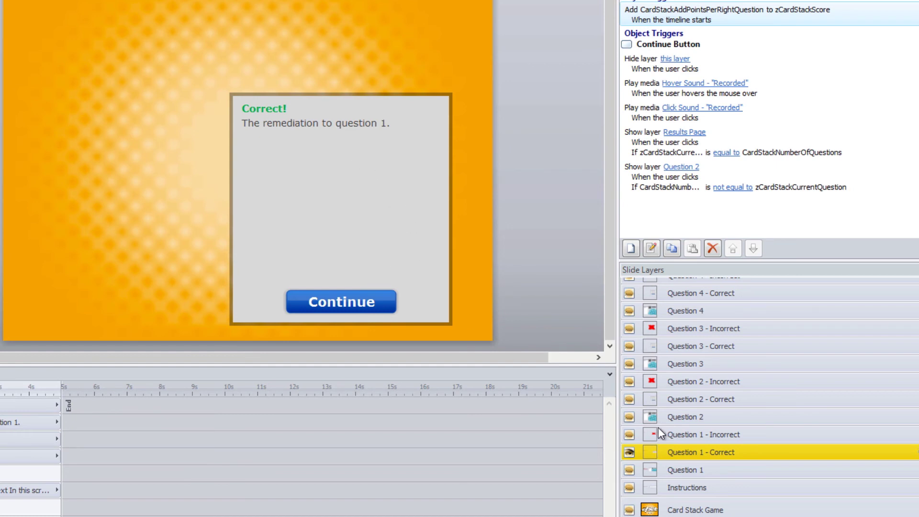
click(687, 432)
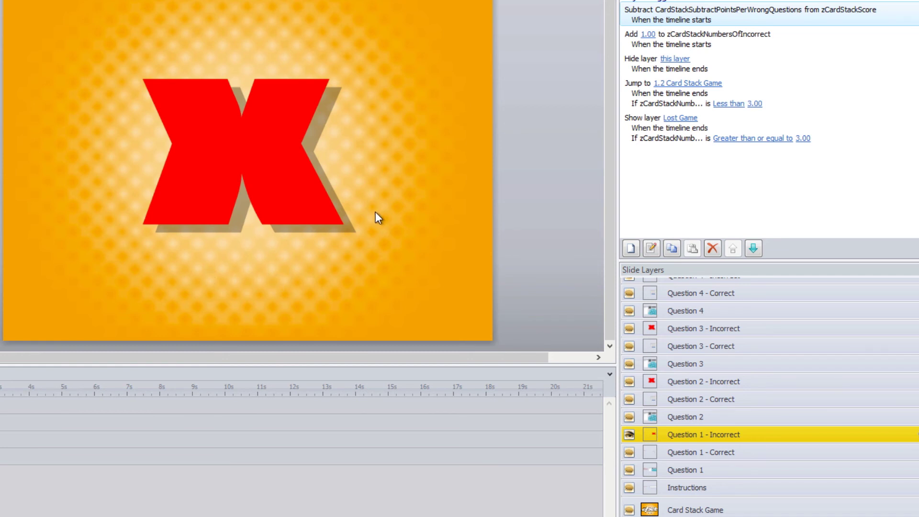
click(742, 67)
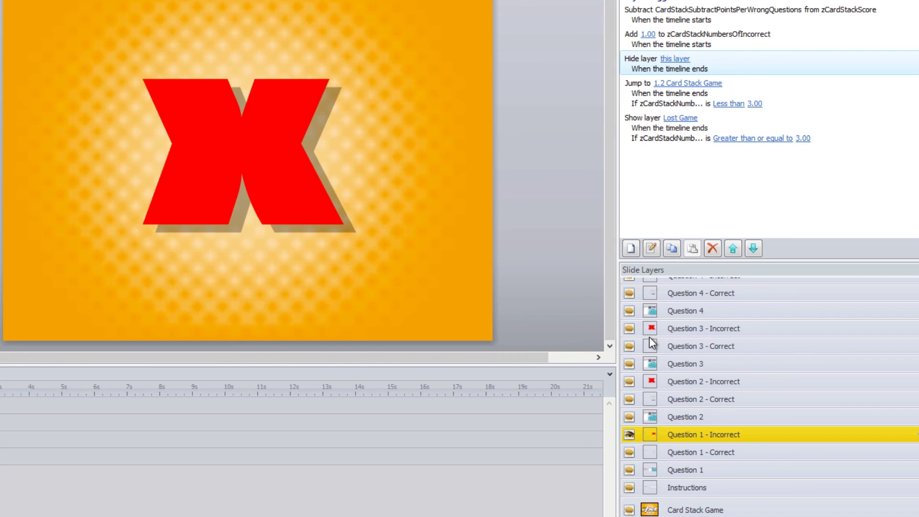
Show the Question 2 layer, look over the remaining question layers, and view the Question 2 - Correct layer.
click(697, 416)
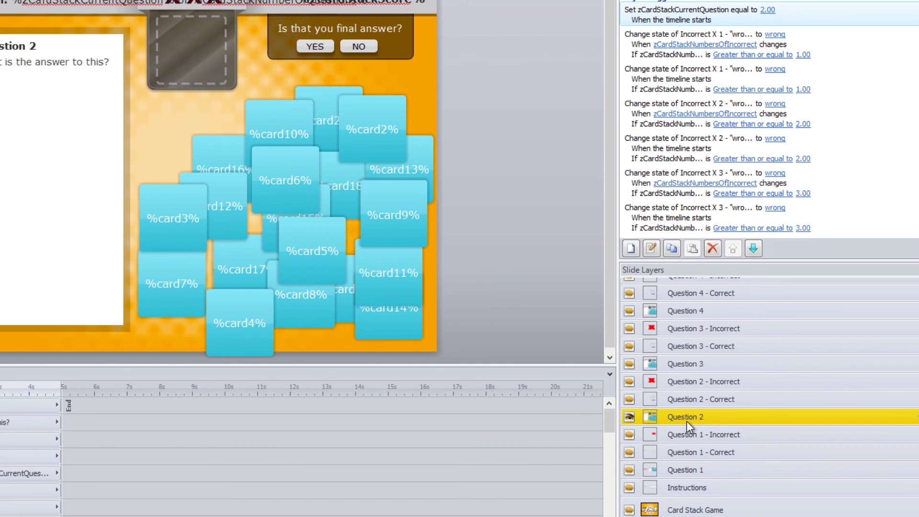
scroll(686, 421, up, 6)
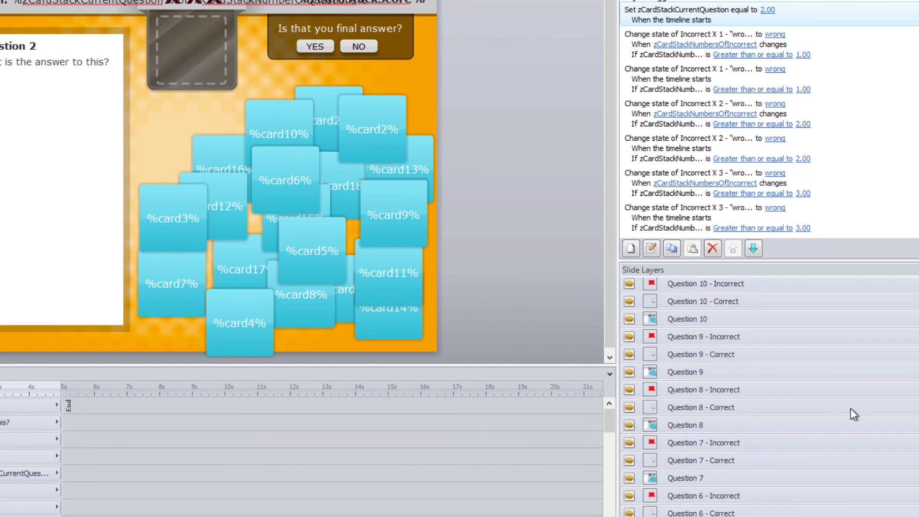
scroll(851, 409, down, 6)
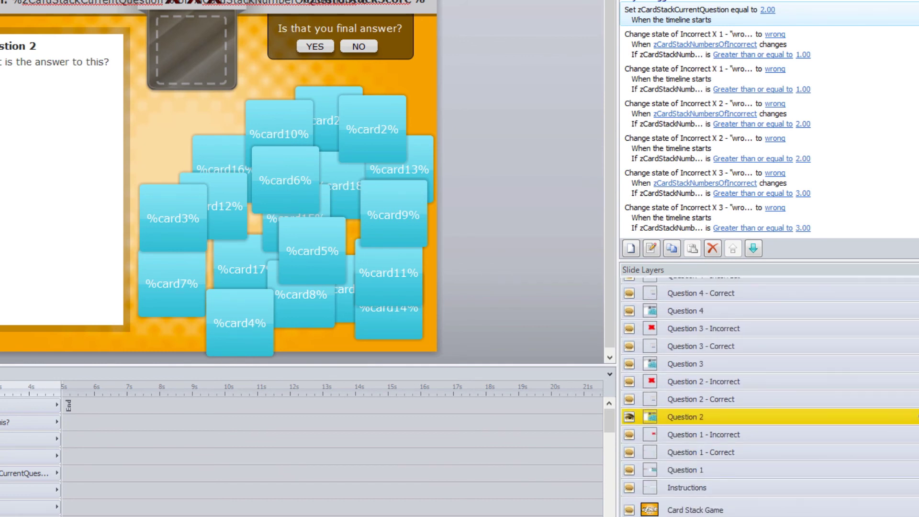
click(736, 402)
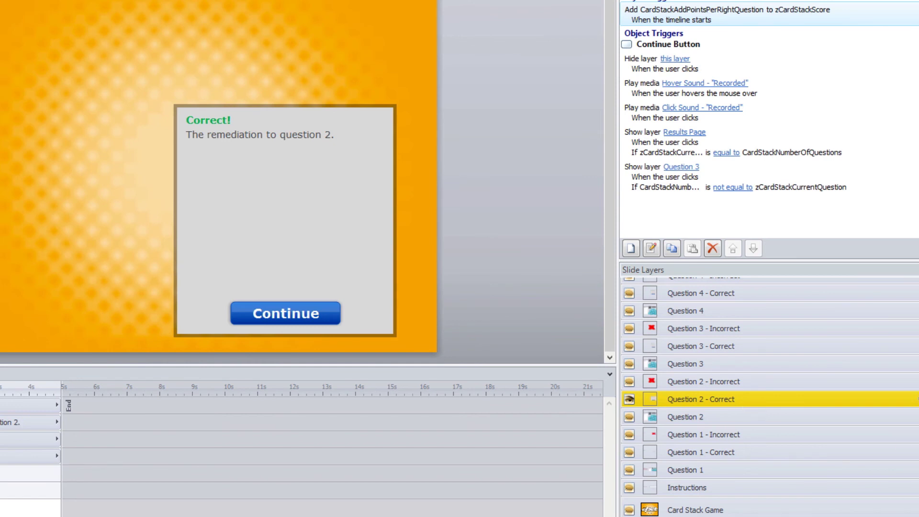
Show the Results Page layer, select its Congratulations! title, and view the Lost Game layer.
scroll(766, 397, up, 15)
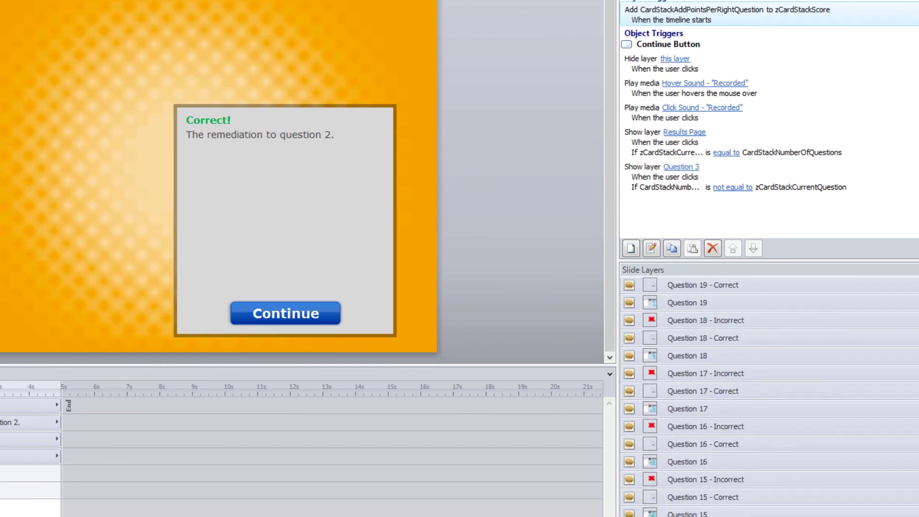
scroll(770, 397, up, 3)
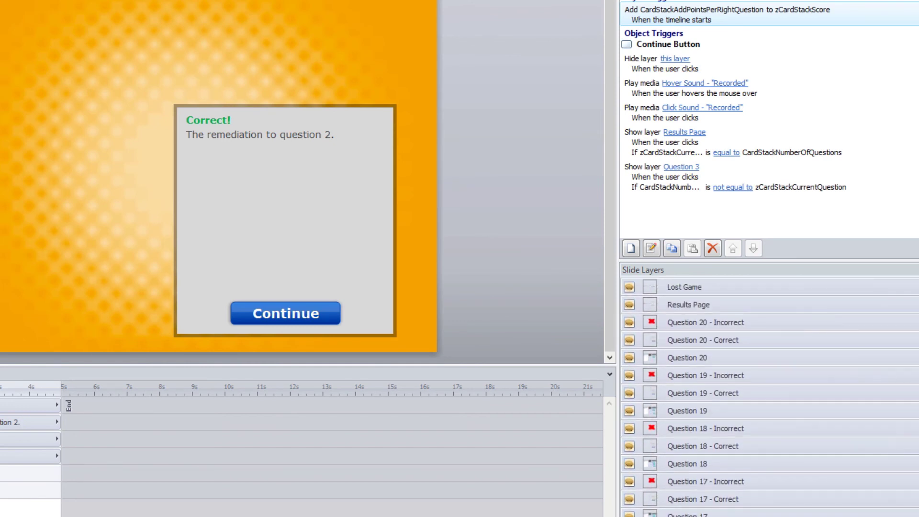
click(688, 305)
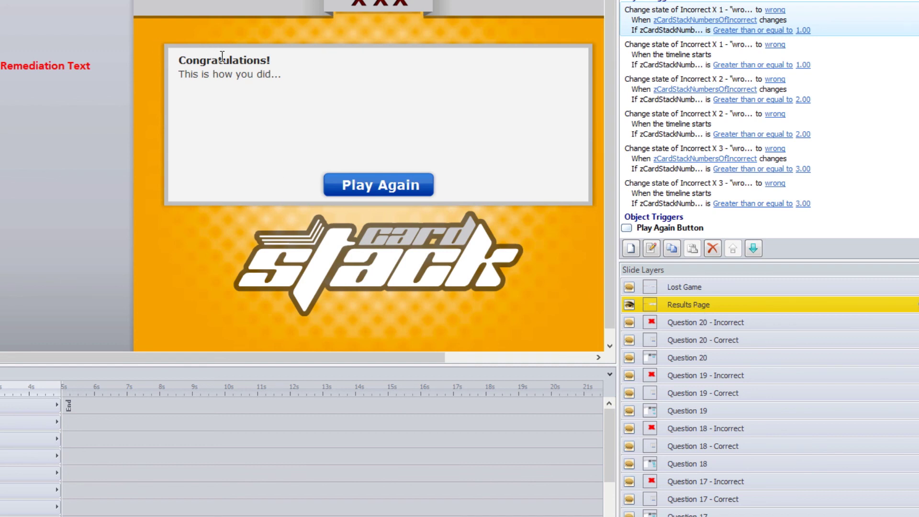
click(239, 59)
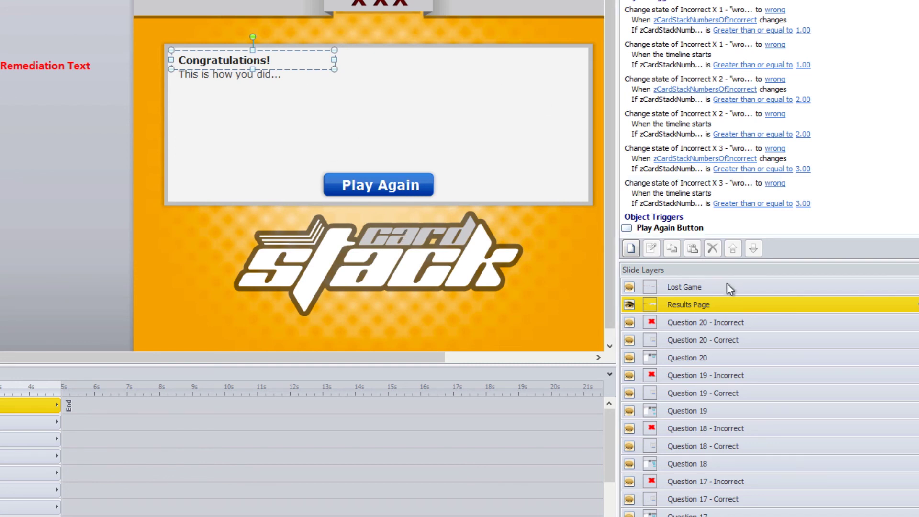
click(684, 287)
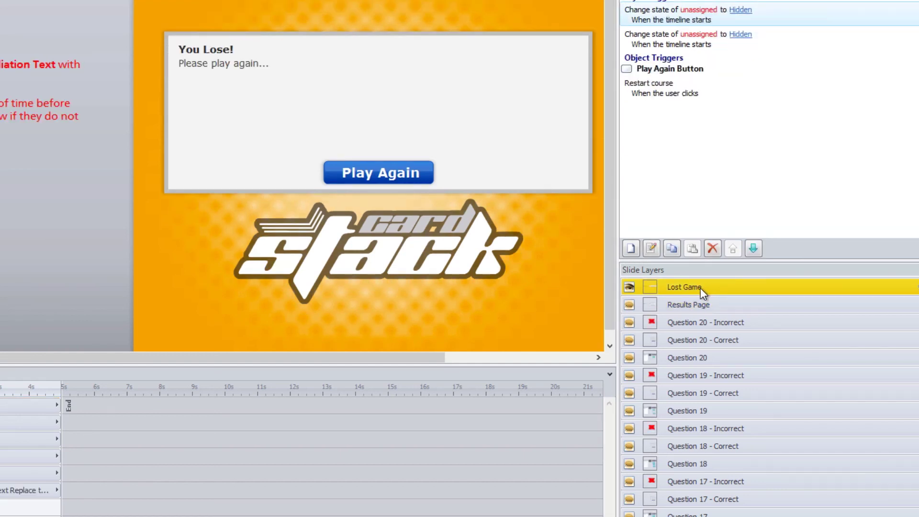